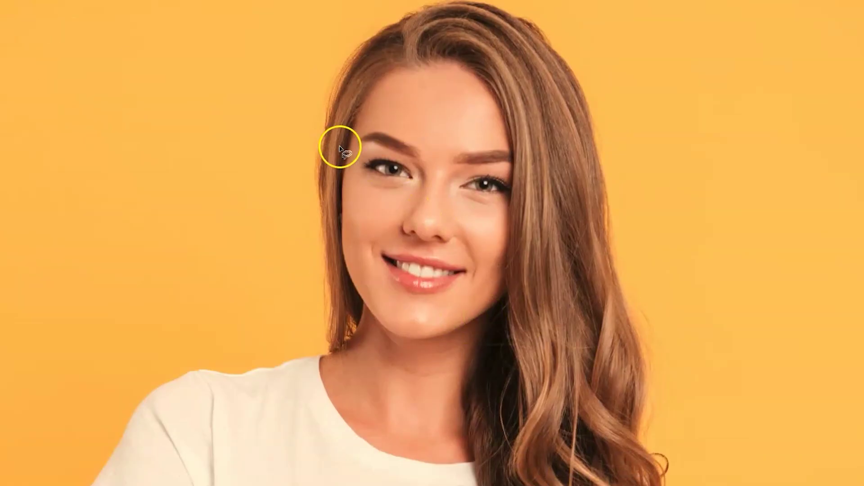
# Step: Preview the lens selections on the portrait, then clear them to leave only the Background layer
pyautogui.moveTo(348, 142); pyautogui.dragTo(430, 173)
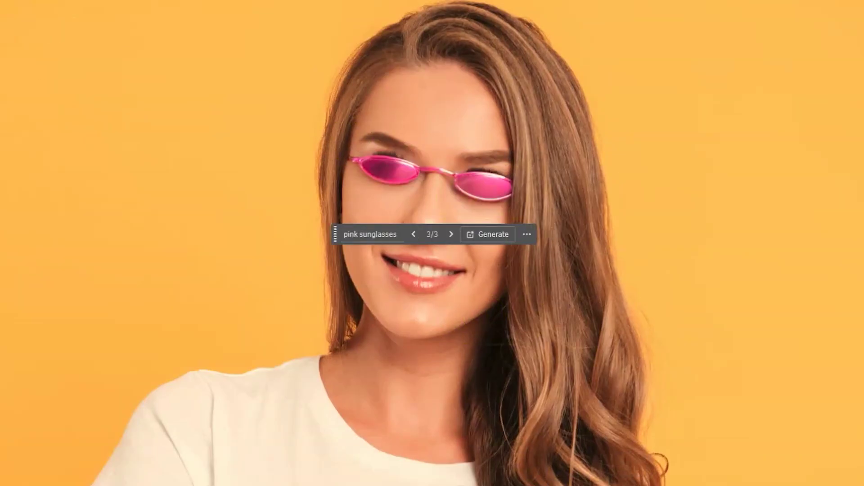
pyautogui.click(515, 202)
pyautogui.keyDown('shift'); pyautogui.click(387, 170); pyautogui.keyUp('shift')
pyautogui.hotkey('ctrl', 'd')
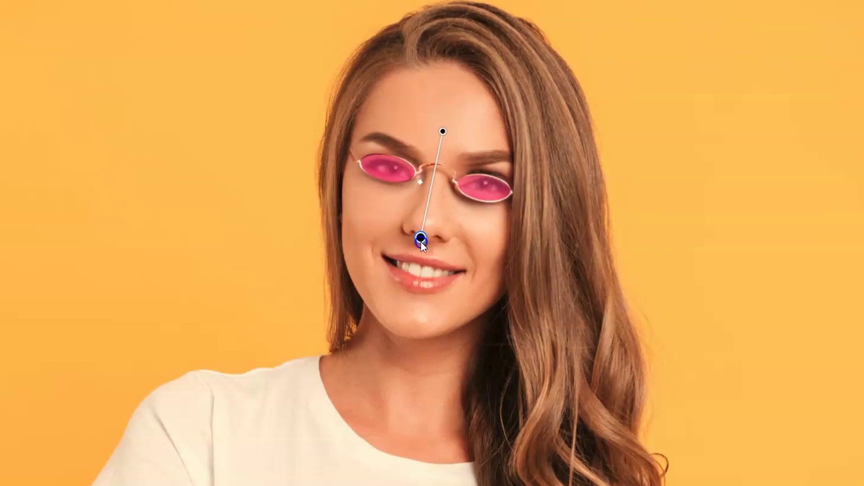
pyautogui.scroll(3, 501, 178)
pyautogui.moveTo(423, 200)
pyautogui.mouseDown()
pyautogui.moveTo(487, 222)
pyautogui.moveTo(424, 201)
pyautogui.mouseUp()
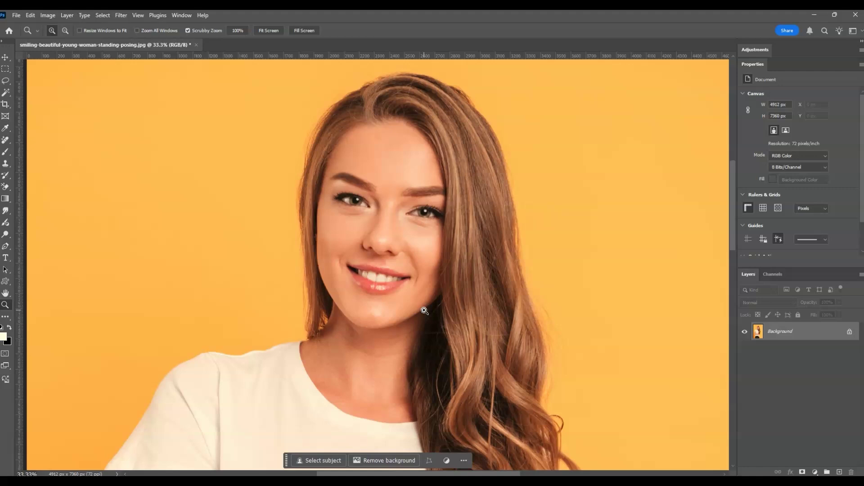
# Step: Draw a glasses-shaped Lasso outline on the Background layer along the eyebrows and nose bridge
pyautogui.click(5, 82)
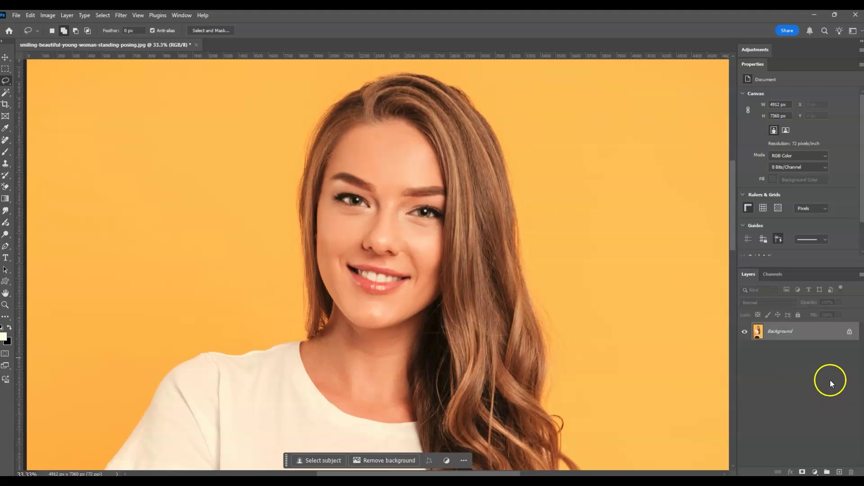
pyautogui.click(795, 336)
pyautogui.click(322, 178)
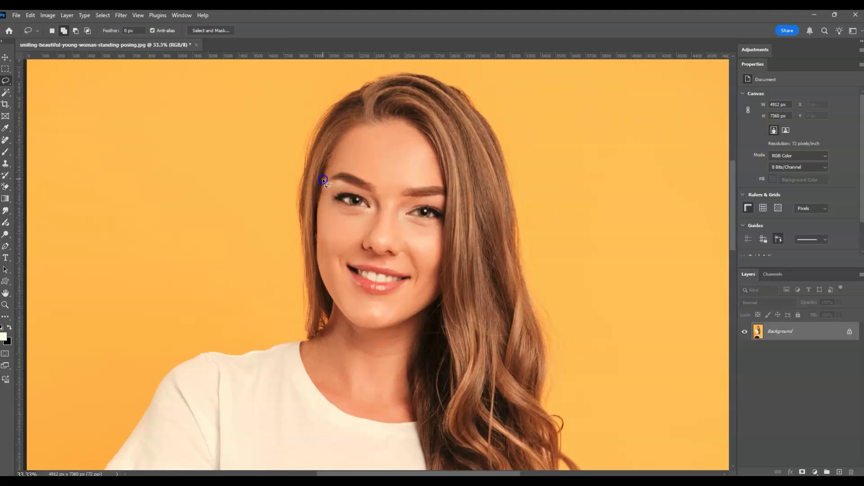
pyautogui.moveTo(333, 181); pyautogui.dragTo(438, 197)
pyautogui.moveTo(413, 234); pyautogui.dragTo(377, 201)
pyautogui.moveTo(321, 186)
pyautogui.mouseDown()
pyautogui.moveTo(331, 213)
pyautogui.moveTo(382, 201)
pyautogui.mouseUp()
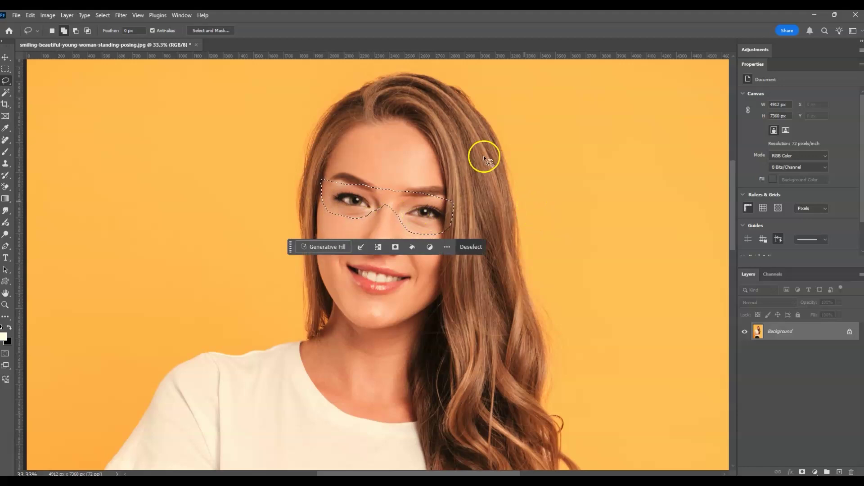
# Step: Run Generative Fill on the eye selection with the prompt 'pink sunglasses'
pyautogui.click(347, 247)
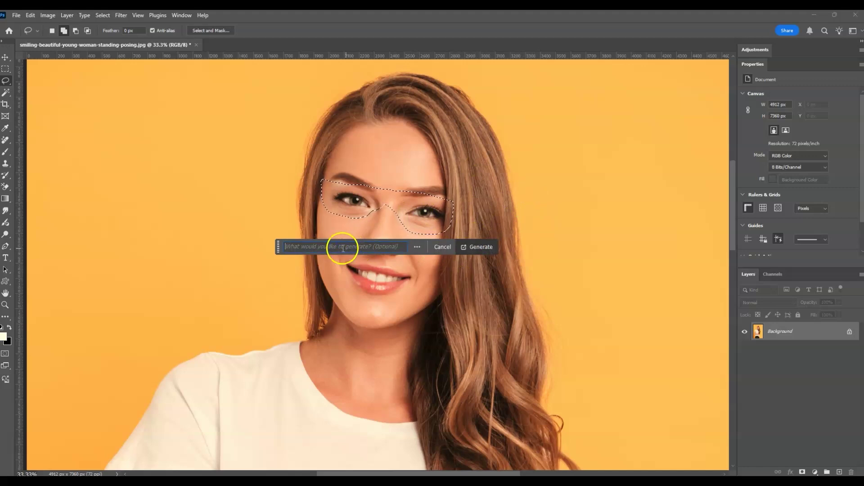
pyautogui.click(342, 248)
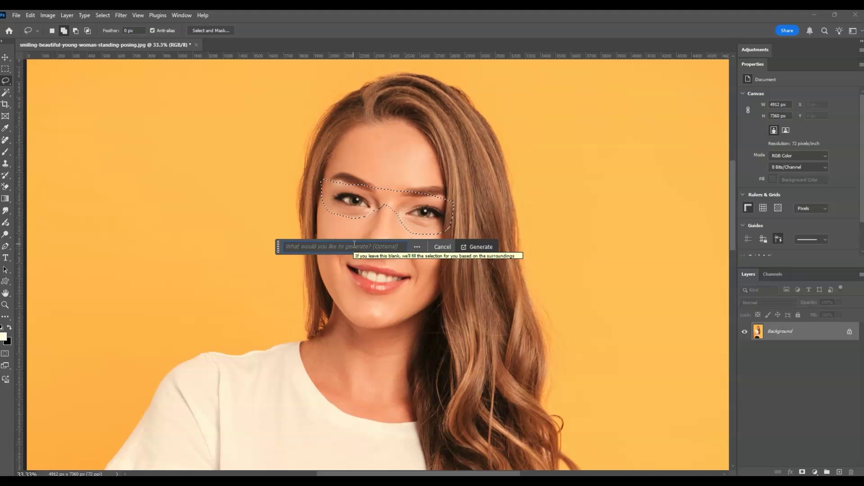
pyautogui.write('sun')
pyautogui.press('BackSpace')
pyautogui.press('BackSpace')
pyautogui.press('BackSpace')
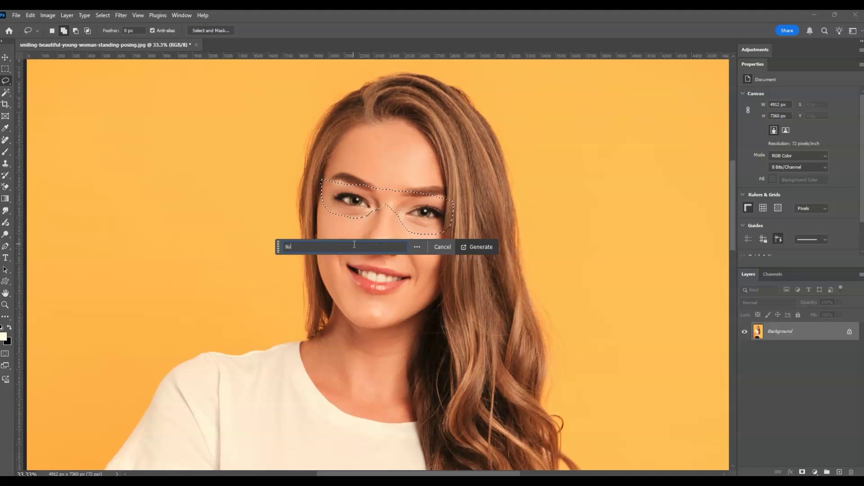
pyautogui.write('pink sunglasses')
pyautogui.click(476, 247)
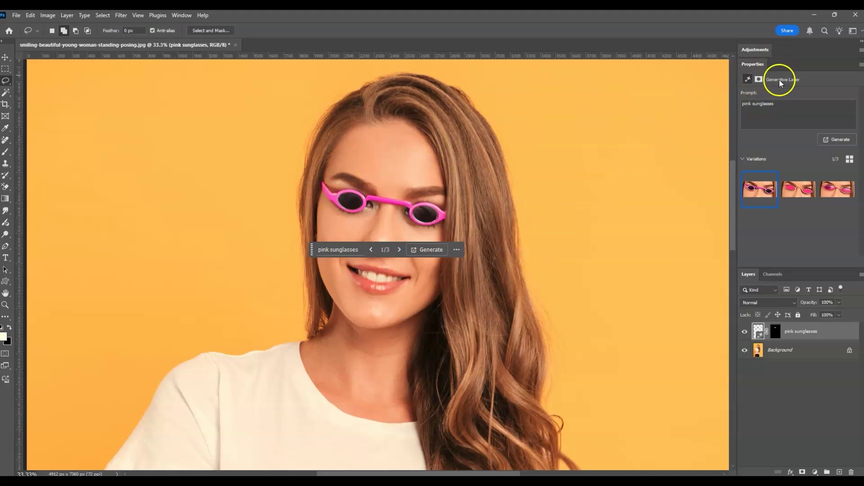
# Step: Compare the three variations and keep variation 2, the wire-framed solid pink oval lenses
pyautogui.click(798, 189)
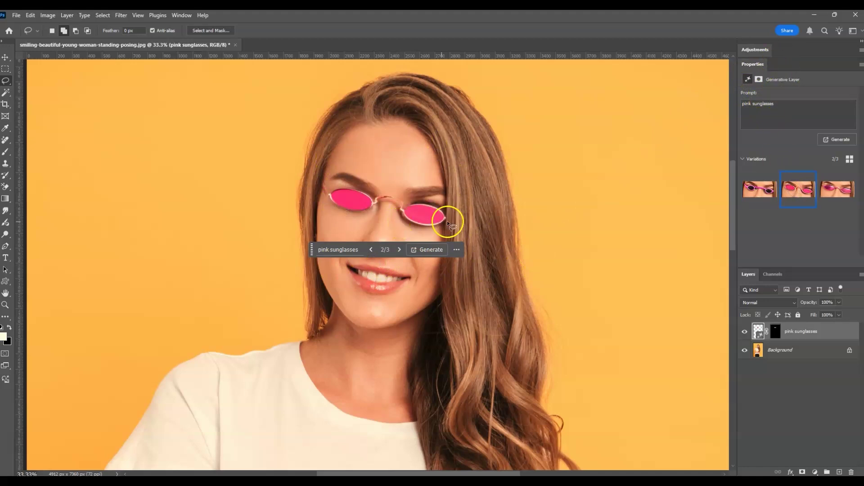
pyautogui.click(838, 189)
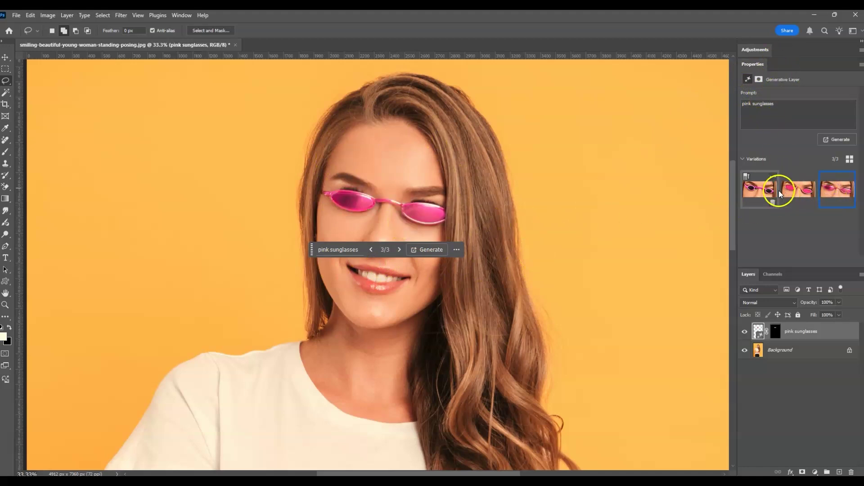
pyautogui.click(791, 196)
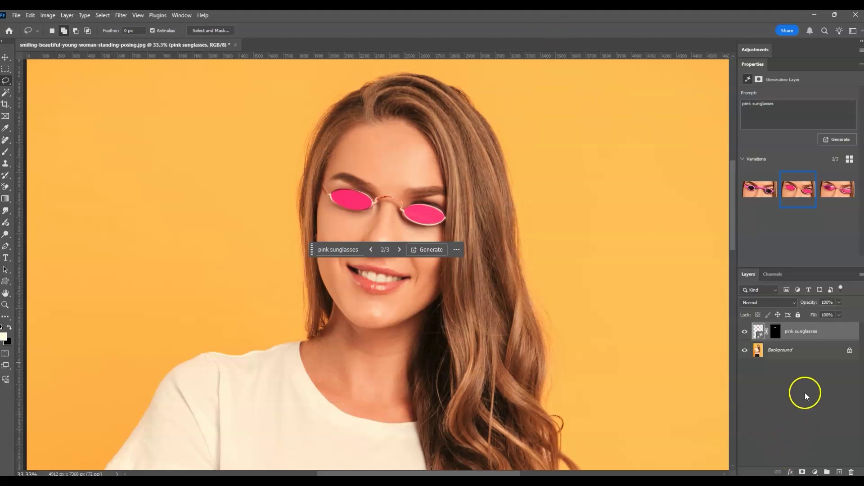
# Step: Rasterize the pink sunglasses layer into a plain pixel layer
pyautogui.click(796, 335)
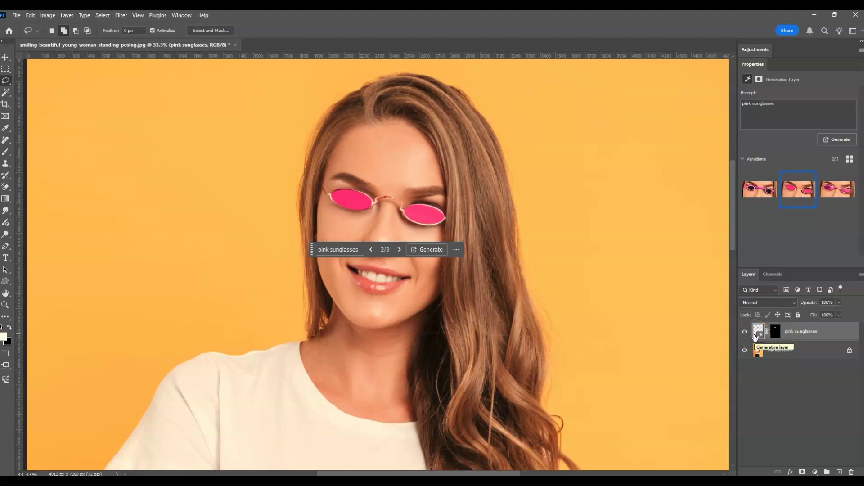
pyautogui.rightClick(790, 335)
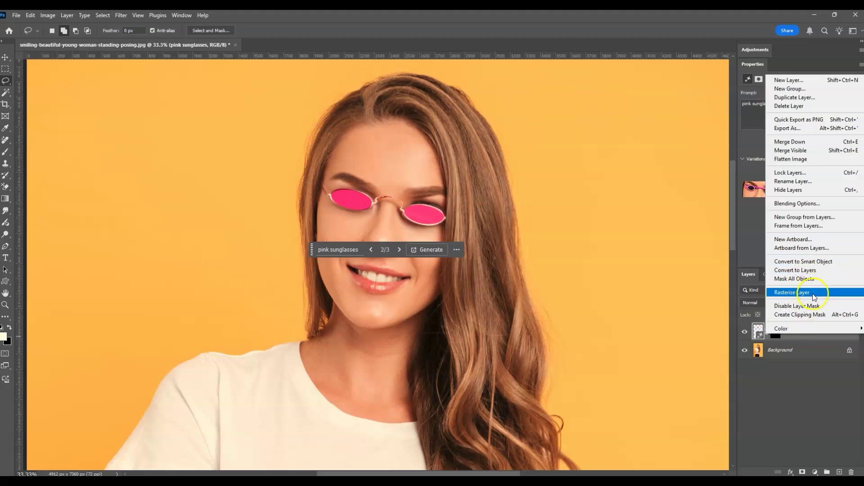
pyautogui.click(796, 292)
pyautogui.press('w')
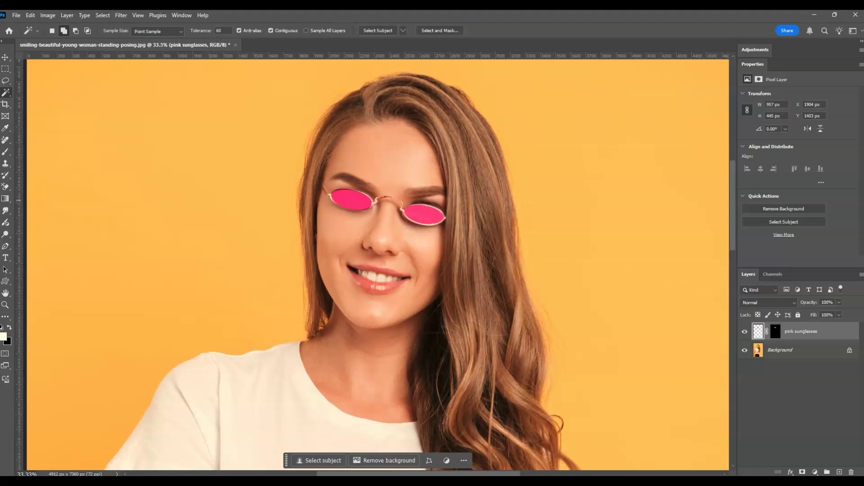
# Step: Magic Wand-select both pink lenses and copy them to a new Layer 1
pyautogui.click(3, 95)
pyautogui.click(355, 204)
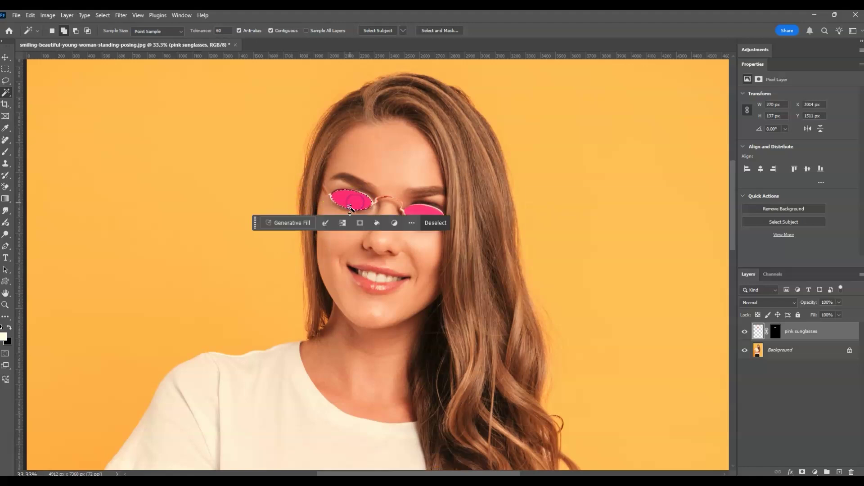
pyautogui.click(424, 211)
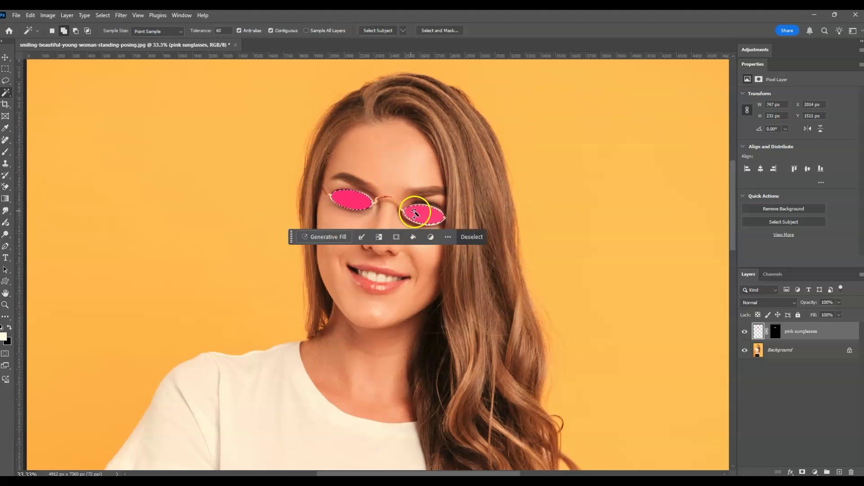
pyautogui.click(395, 208)
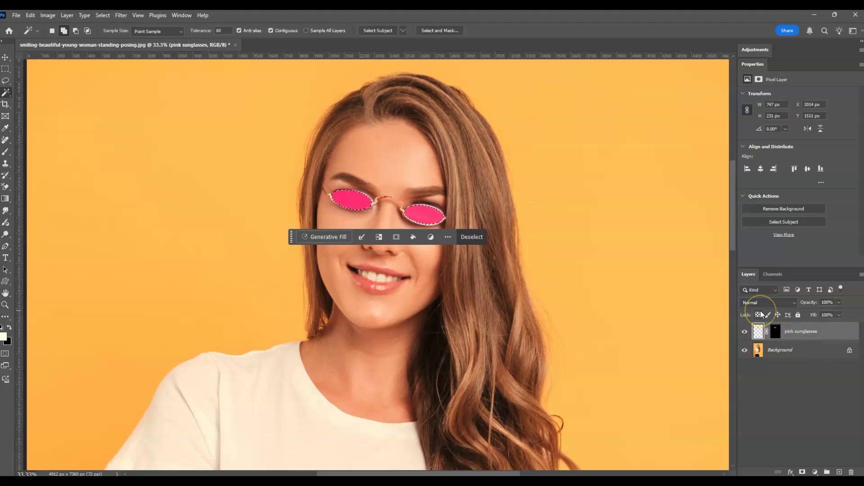
pyautogui.hotkey('ctrl', 'j')
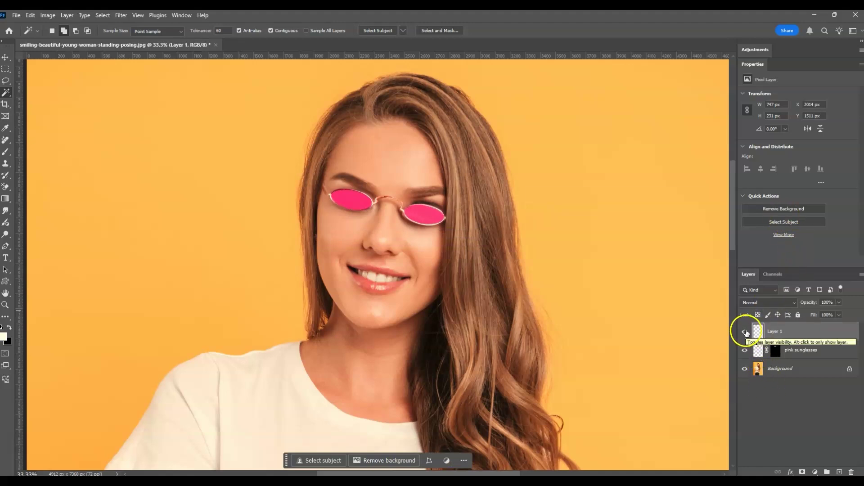
# Step: Rename Layer 1 to 'lens'
pyautogui.doubleClick(773, 332)
pyautogui.write('lens')
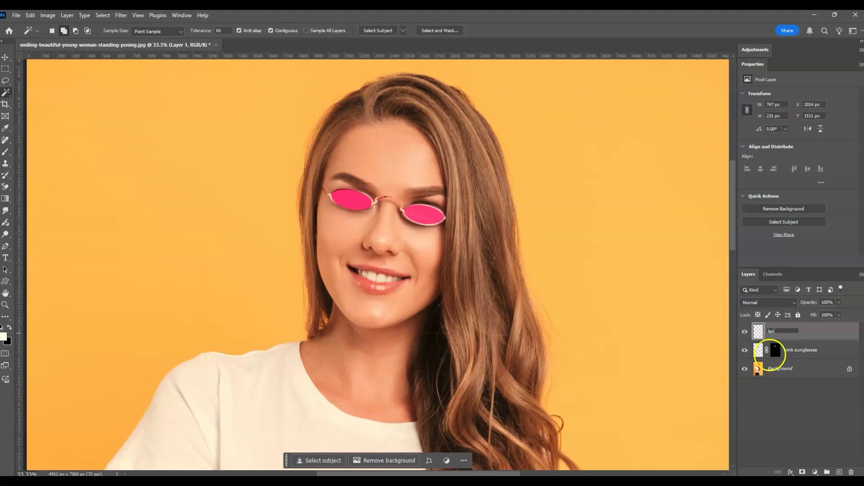
pyautogui.click(790, 409)
# Step: Fill the pink sunglasses mask with black over the lens shapes, leaving only the frames
pyautogui.click(745, 332)
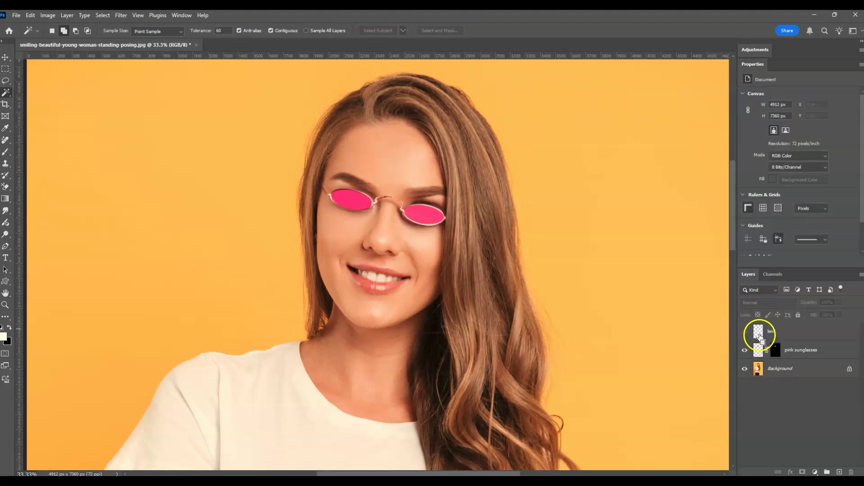
pyautogui.keyDown('ctrl'); pyautogui.click(763, 336); pyautogui.keyUp('ctrl')
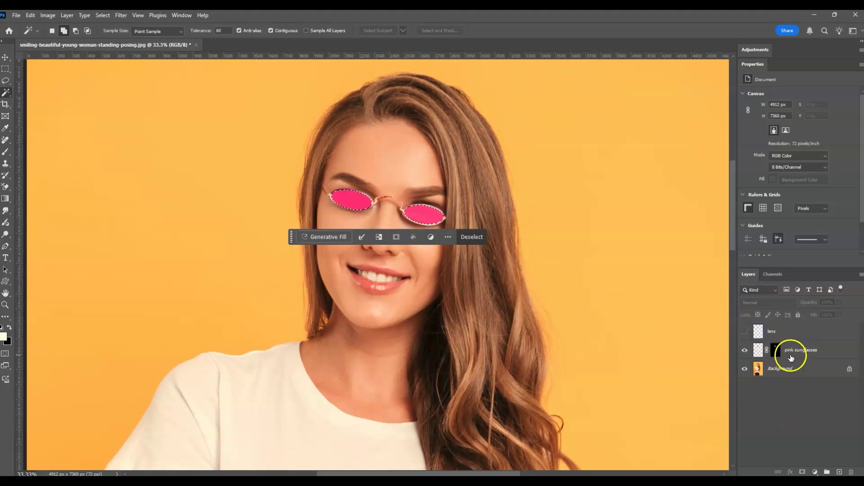
pyautogui.click(779, 357)
pyautogui.click(779, 357)
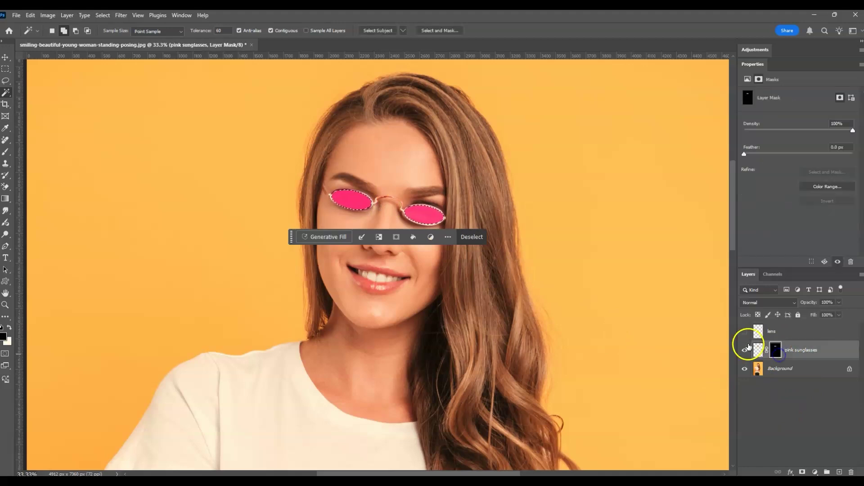
pyautogui.click(744, 370)
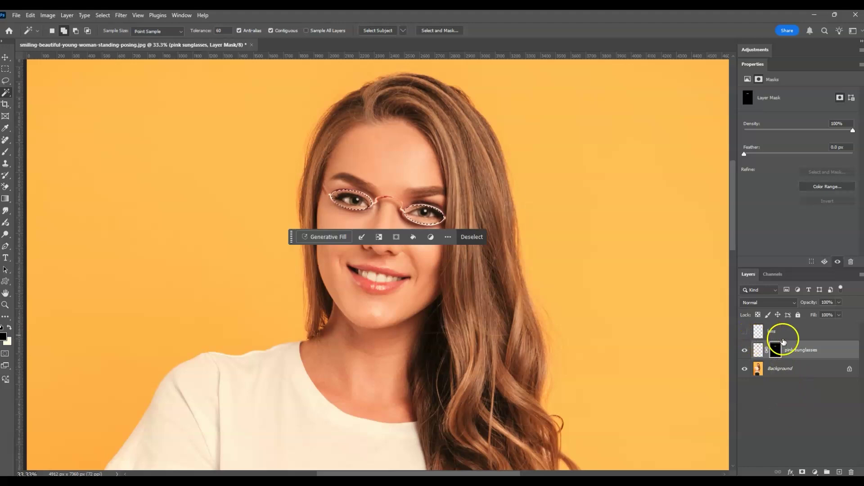
pyautogui.click(745, 333)
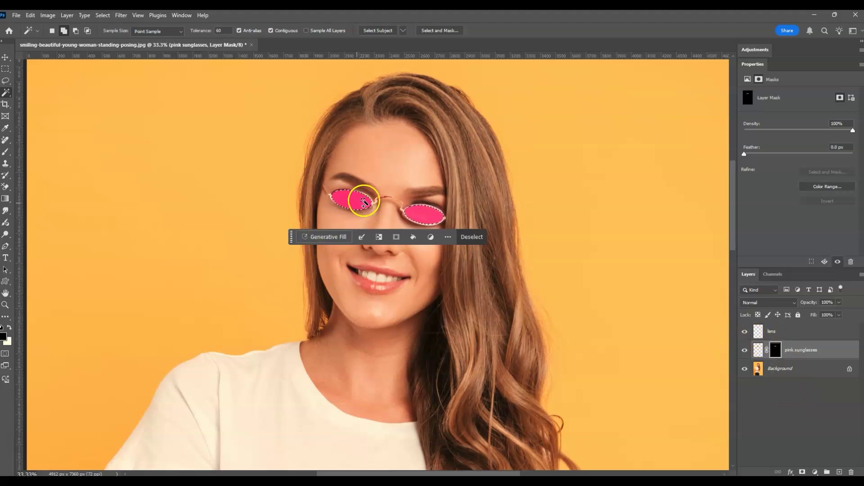
pyautogui.hotkey('ctrl', 'd')
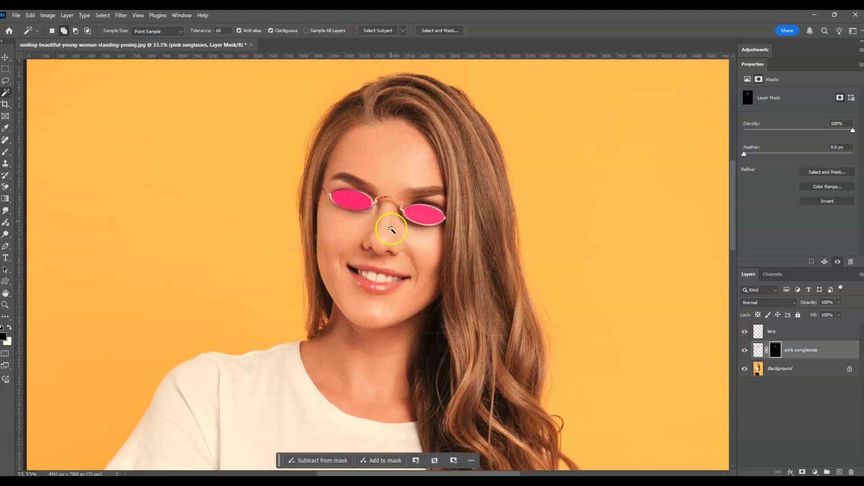
pyautogui.click(788, 333)
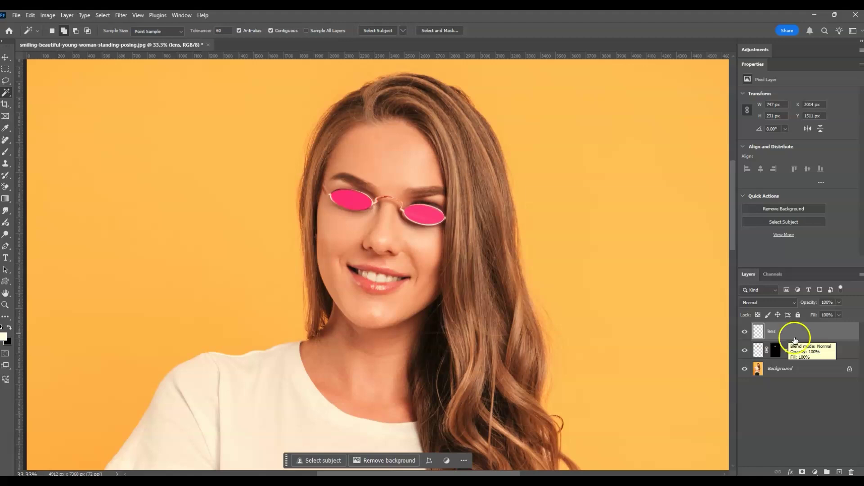
# Step: Add a white layer mask to the lens layer and target it for editing
pyautogui.click(803, 471)
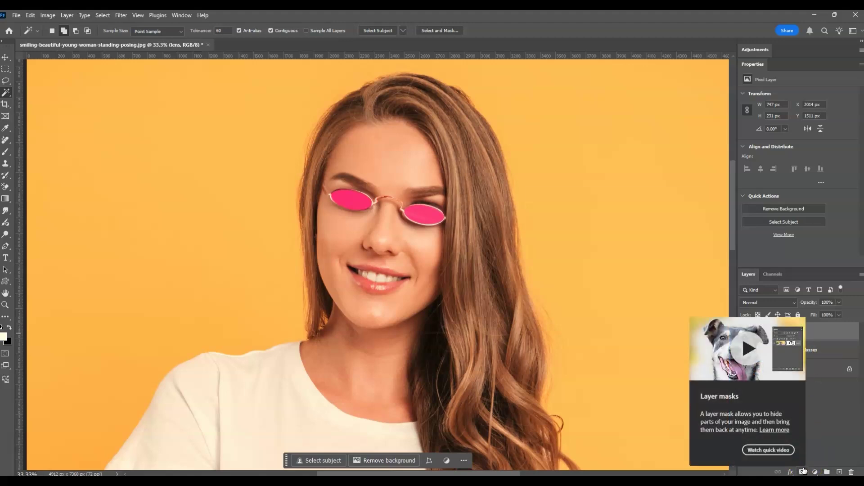
pyautogui.click(796, 374)
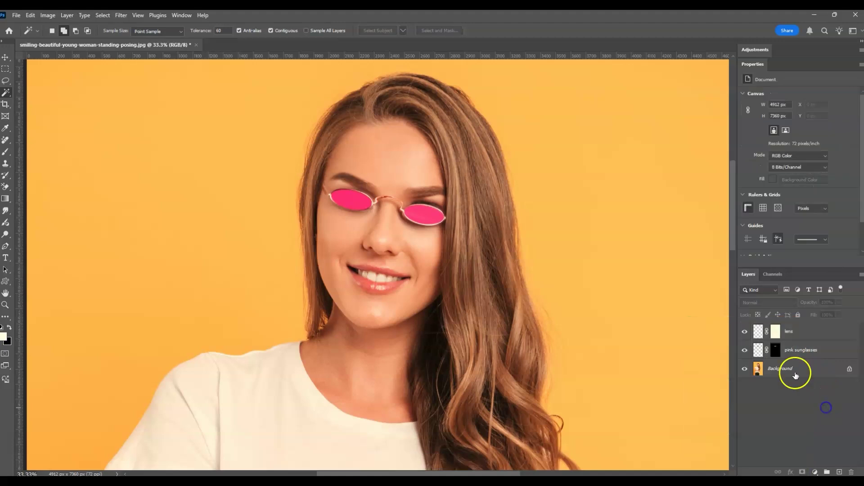
pyautogui.click(777, 332)
pyautogui.click(779, 333)
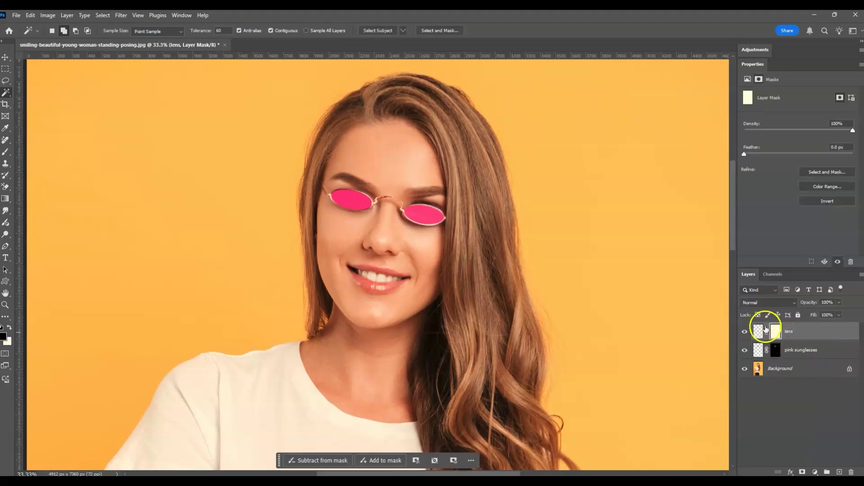
pyautogui.click(12, 206)
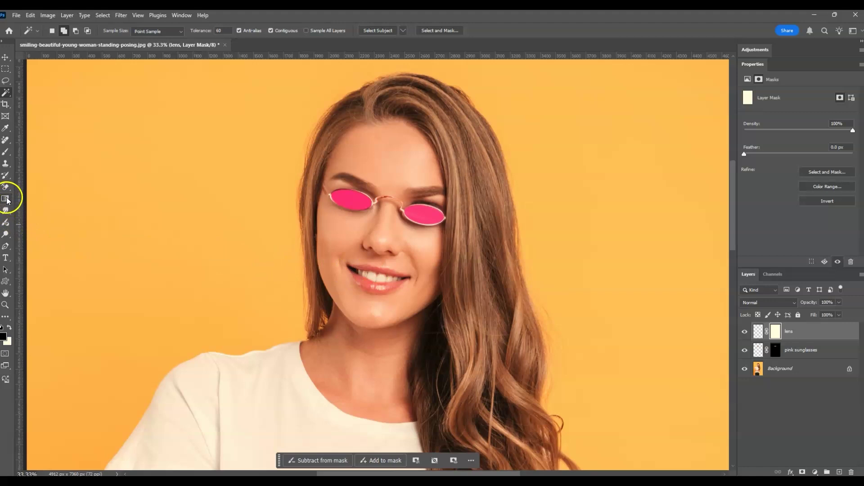
# Step: Set the Gradient tool to the Foreground to Transparent preset
pyautogui.click(6, 200)
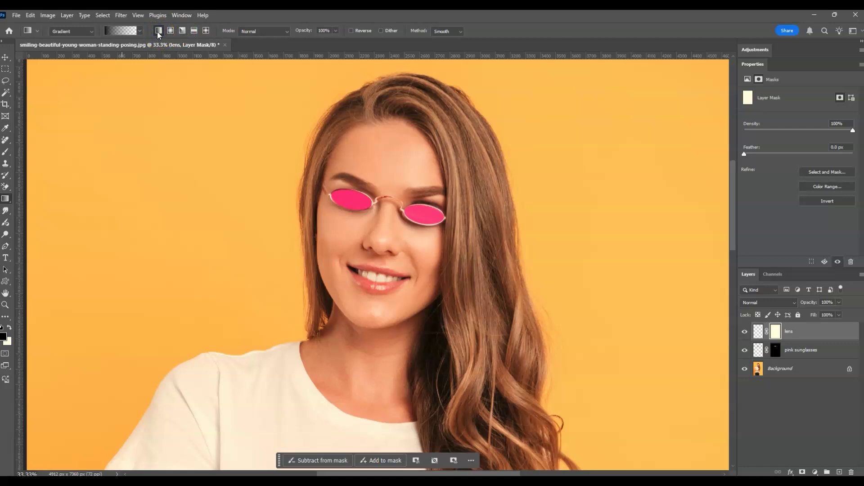
pyautogui.click(140, 31)
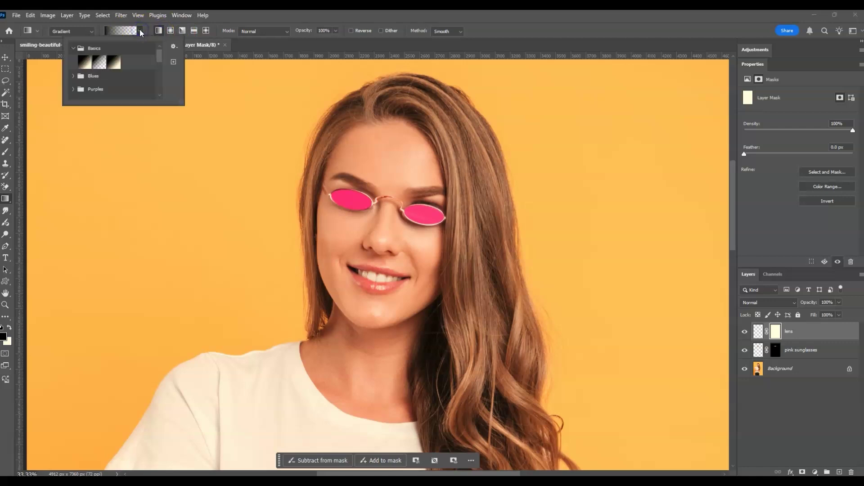
pyautogui.click(100, 66)
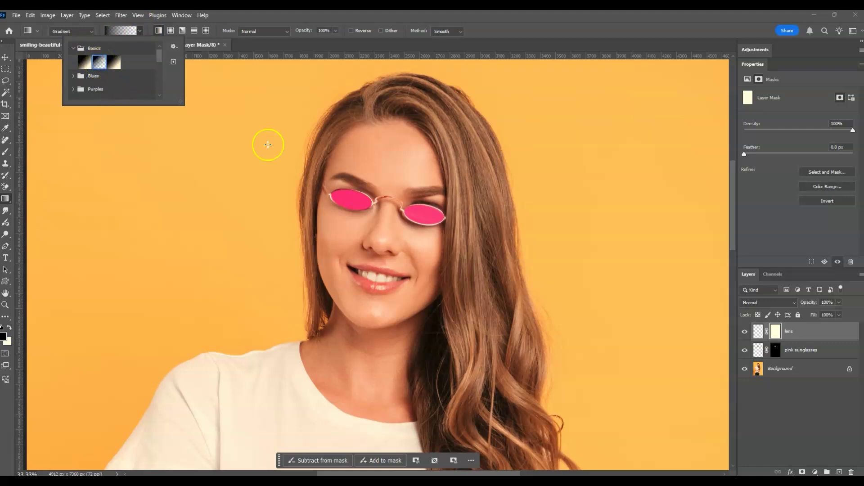
pyautogui.click(711, 381)
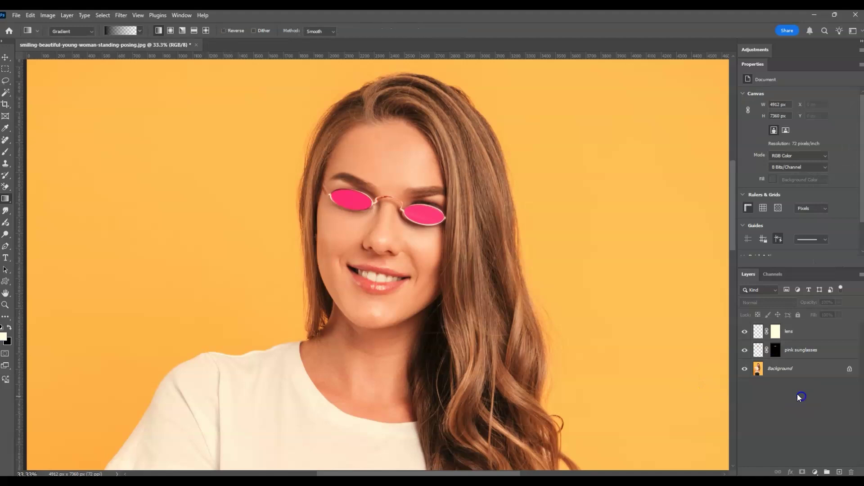
# Step: Drag a gradient on the lens mask from above the eyes down the nose
pyautogui.click(776, 331)
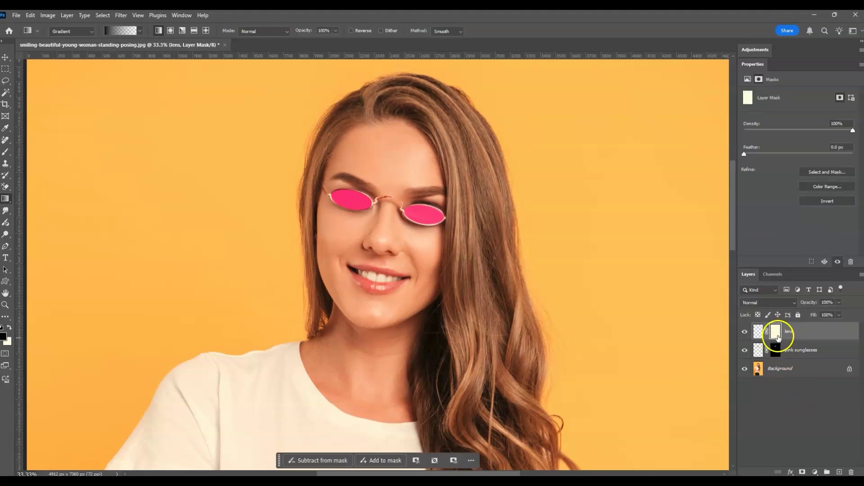
pyautogui.moveTo(393, 171); pyautogui.dragTo(378, 237)
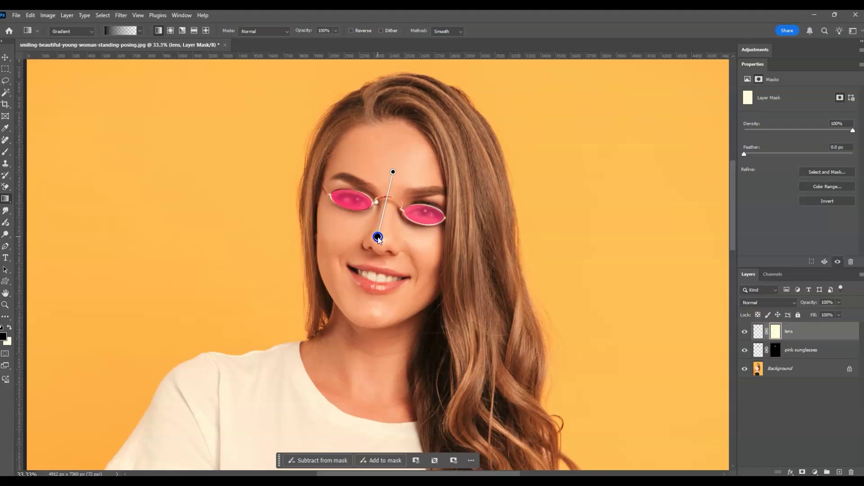
pyautogui.moveTo(378, 237); pyautogui.dragTo(376, 263)
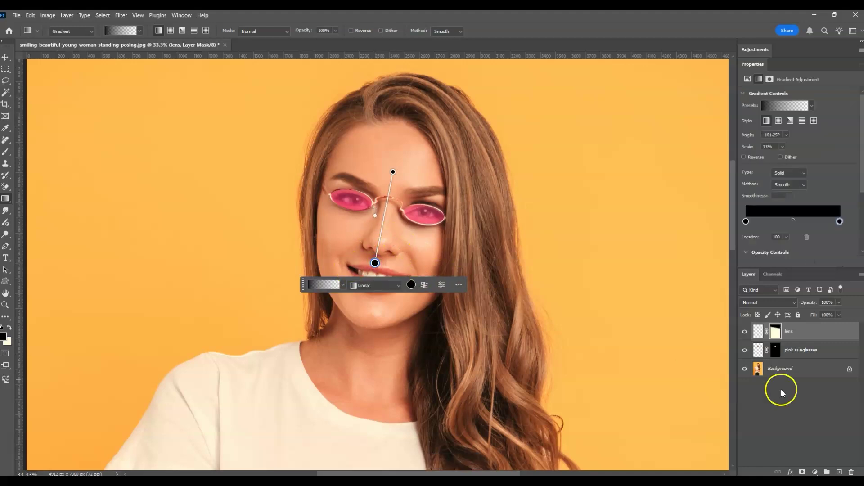
pyautogui.click(817, 425)
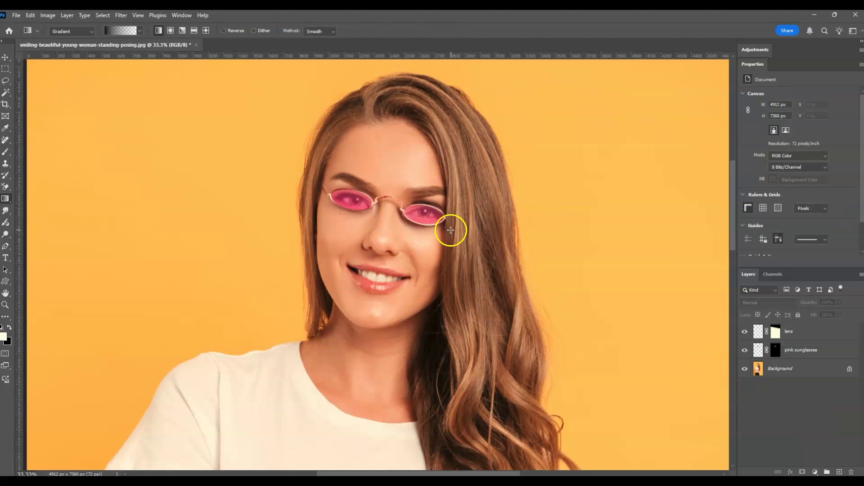
# Step: Zoom to 66.7% on the pink glasses to inspect the faded lenses
pyautogui.click(5, 305)
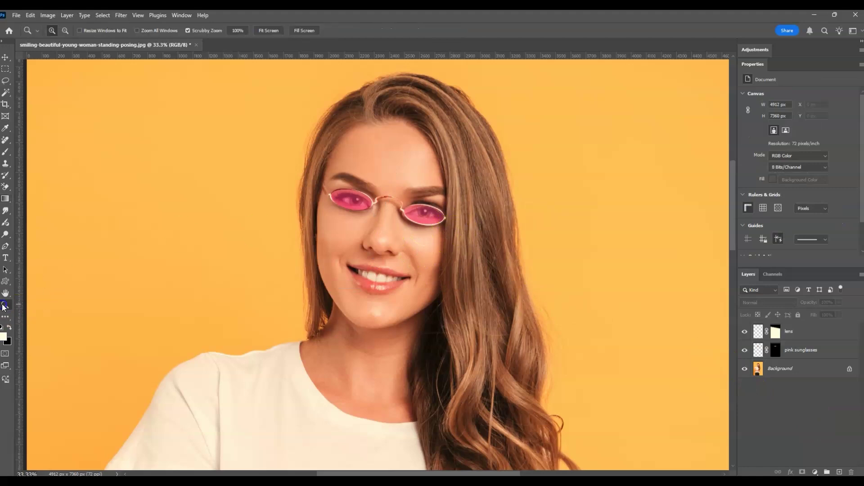
pyautogui.click(445, 197)
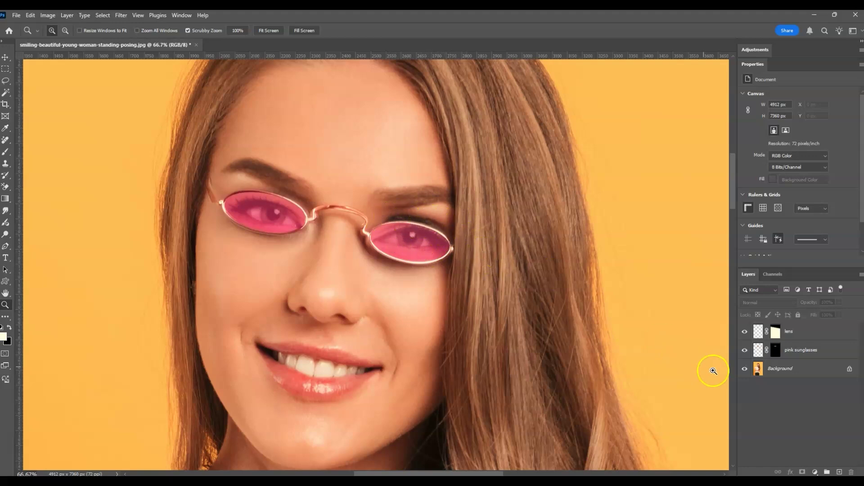
pyautogui.press('j')
pyautogui.hotkey('alt', '.')
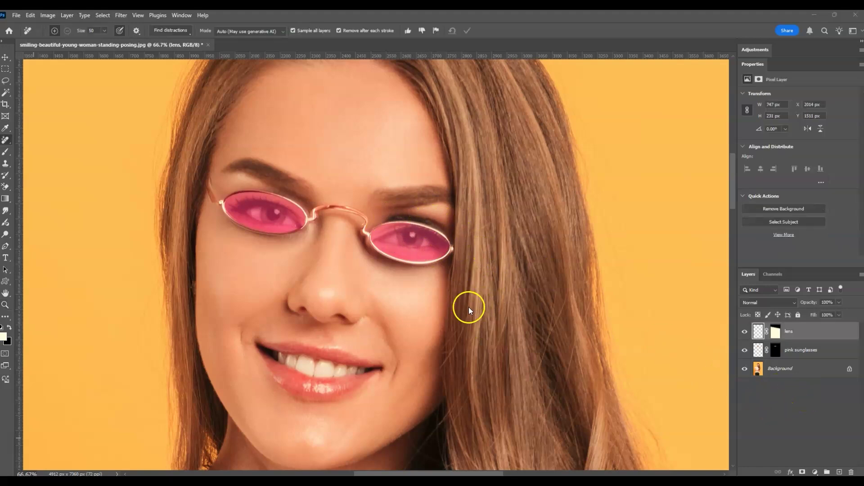
# Step: On the Background layer, lasso-select the area above the right lens
pyautogui.click(786, 369)
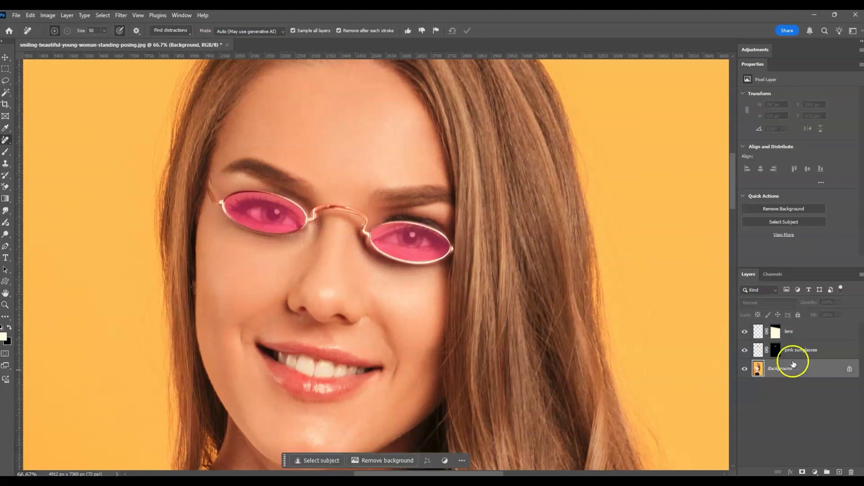
pyautogui.press('l')
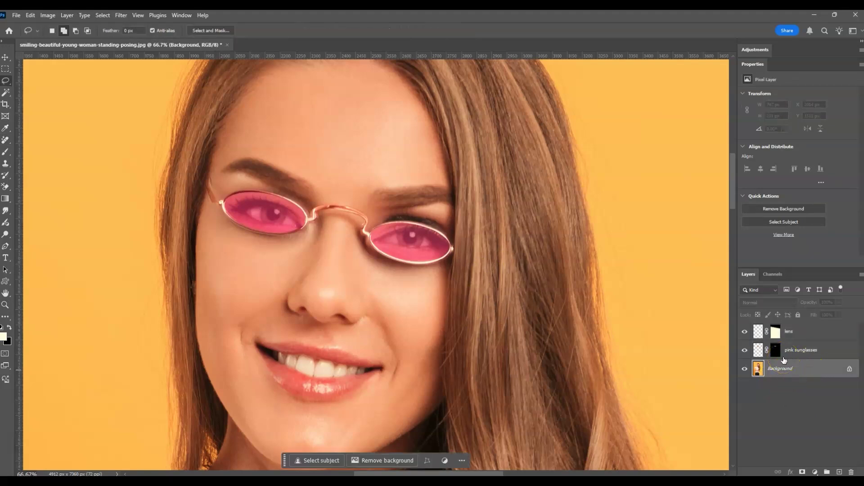
pyautogui.moveTo(452, 227); pyautogui.dragTo(452, 227)
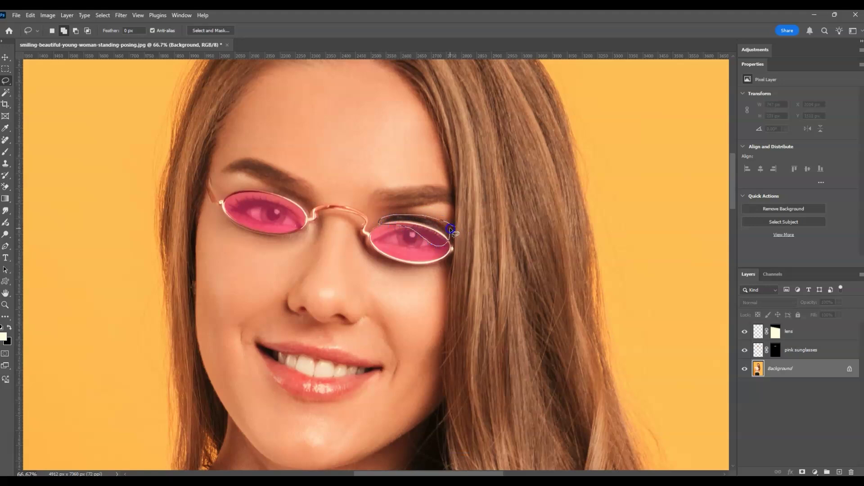
pyautogui.moveTo(450, 229); pyautogui.dragTo(444, 230)
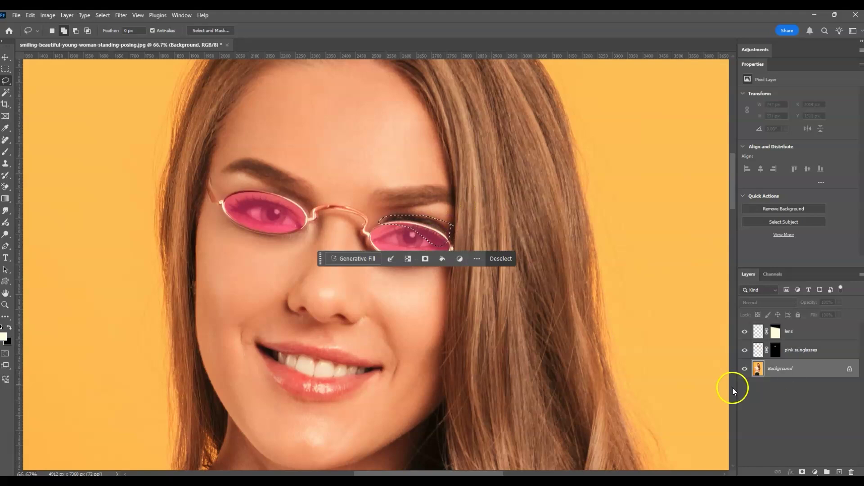
pyautogui.click(796, 404)
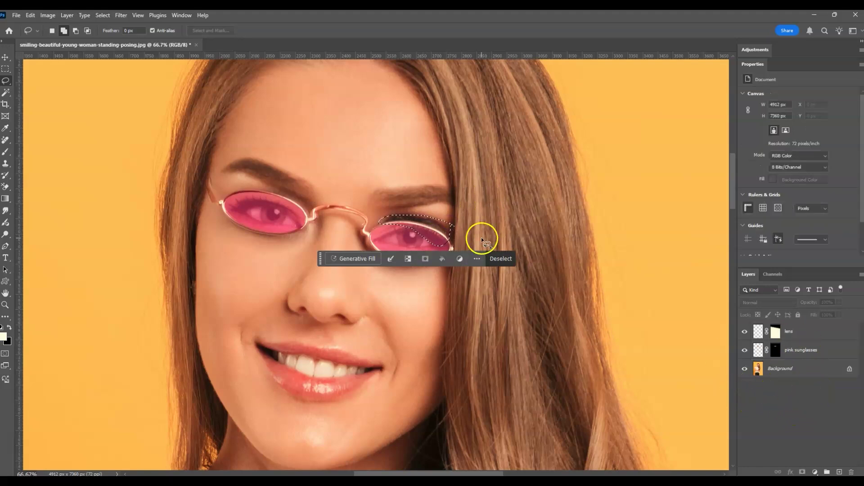
# Step: Generate a Generative Fill with no prompt and keep variation 2 of 3
pyautogui.click(355, 259)
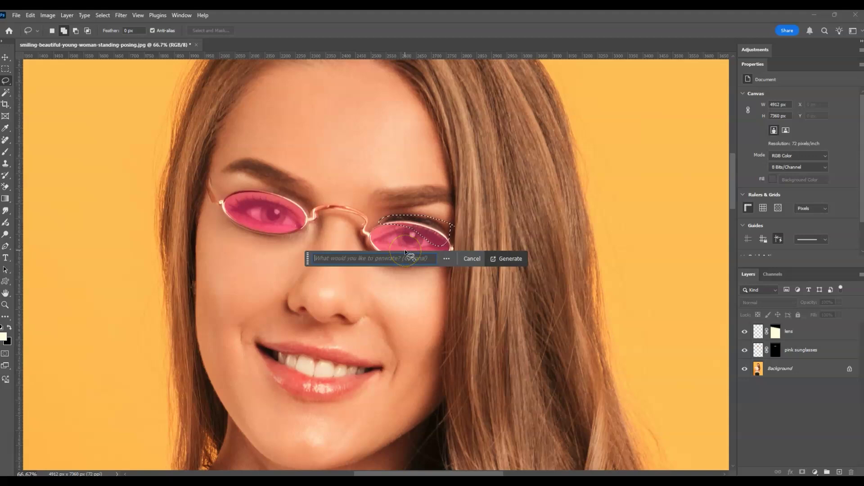
pyautogui.click(491, 260)
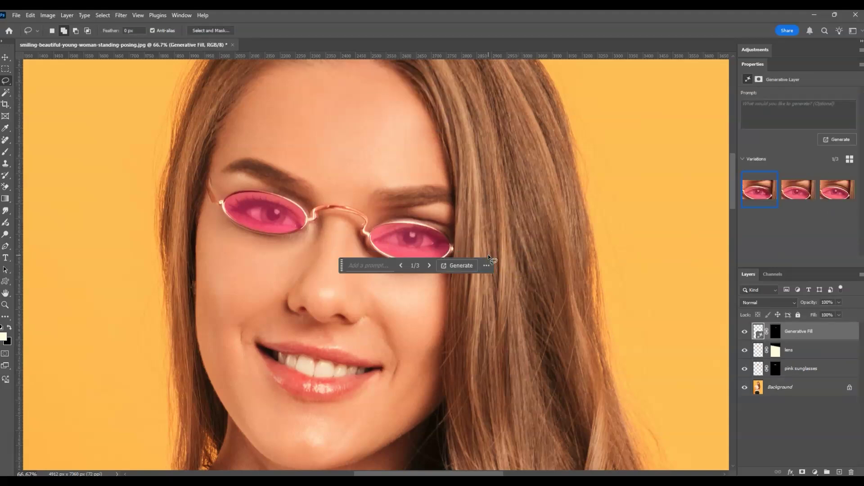
pyautogui.click(810, 193)
pyautogui.click(833, 196)
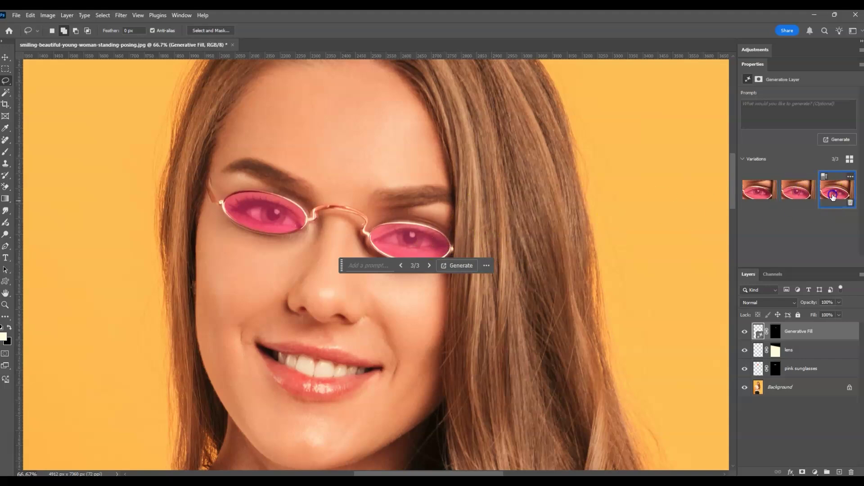
pyautogui.click(806, 193)
# Step: Zoom to her face, duplicate Background to the top of the stack, and hide the copy
pyautogui.press('z')
pyautogui.click(269, 31)
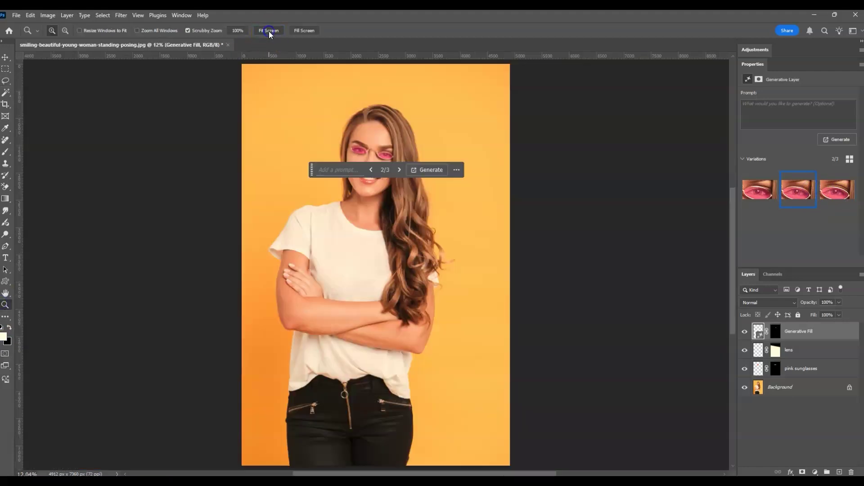
pyautogui.click(367, 140)
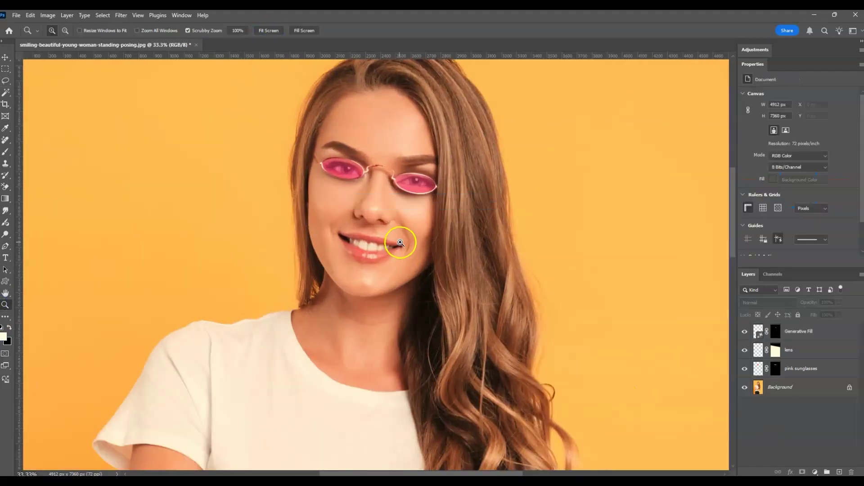
pyautogui.moveTo(733, 213); pyautogui.dragTo(733, 205)
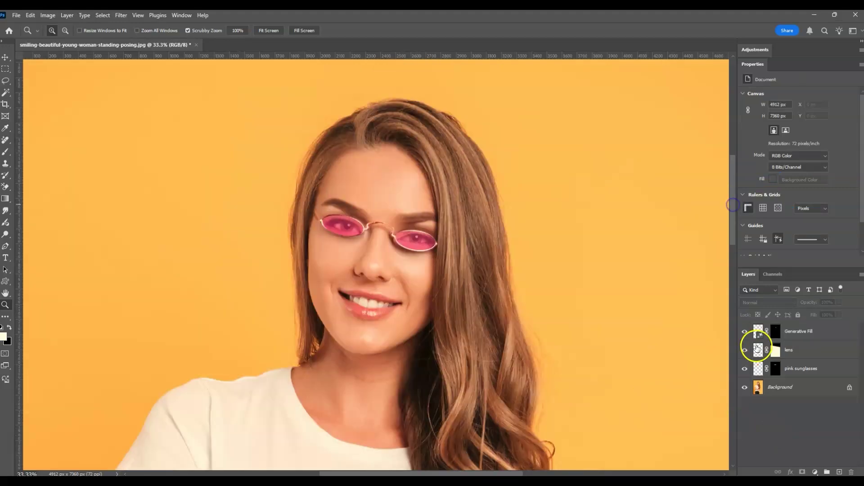
pyautogui.click(791, 387)
pyautogui.hotkey('ctrl', 'j')
pyautogui.hotkey('ctrl', 'shift', ']')
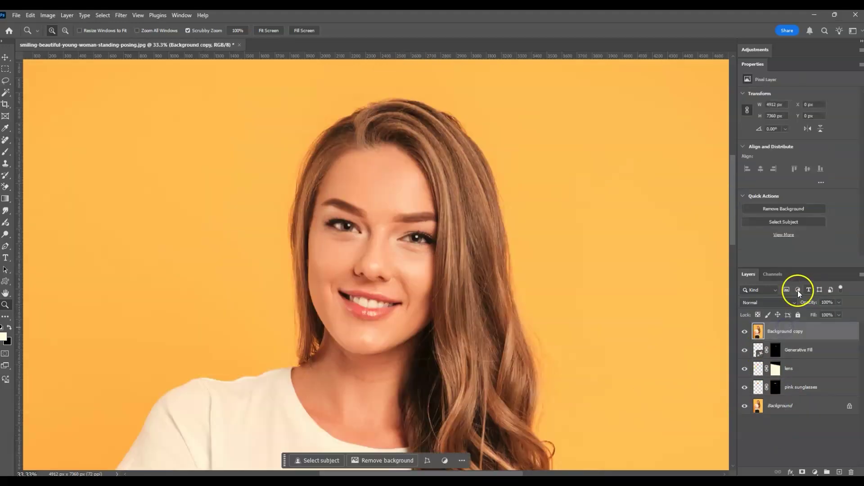
pyautogui.click(747, 332)
pyautogui.click(759, 331)
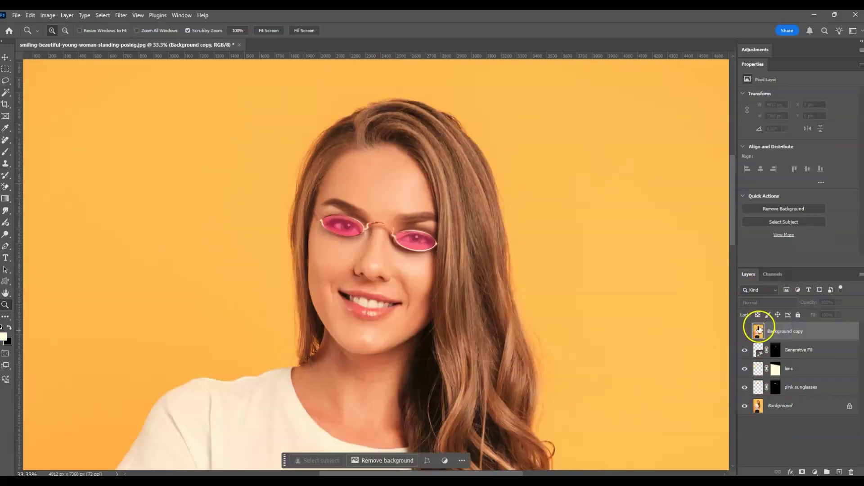